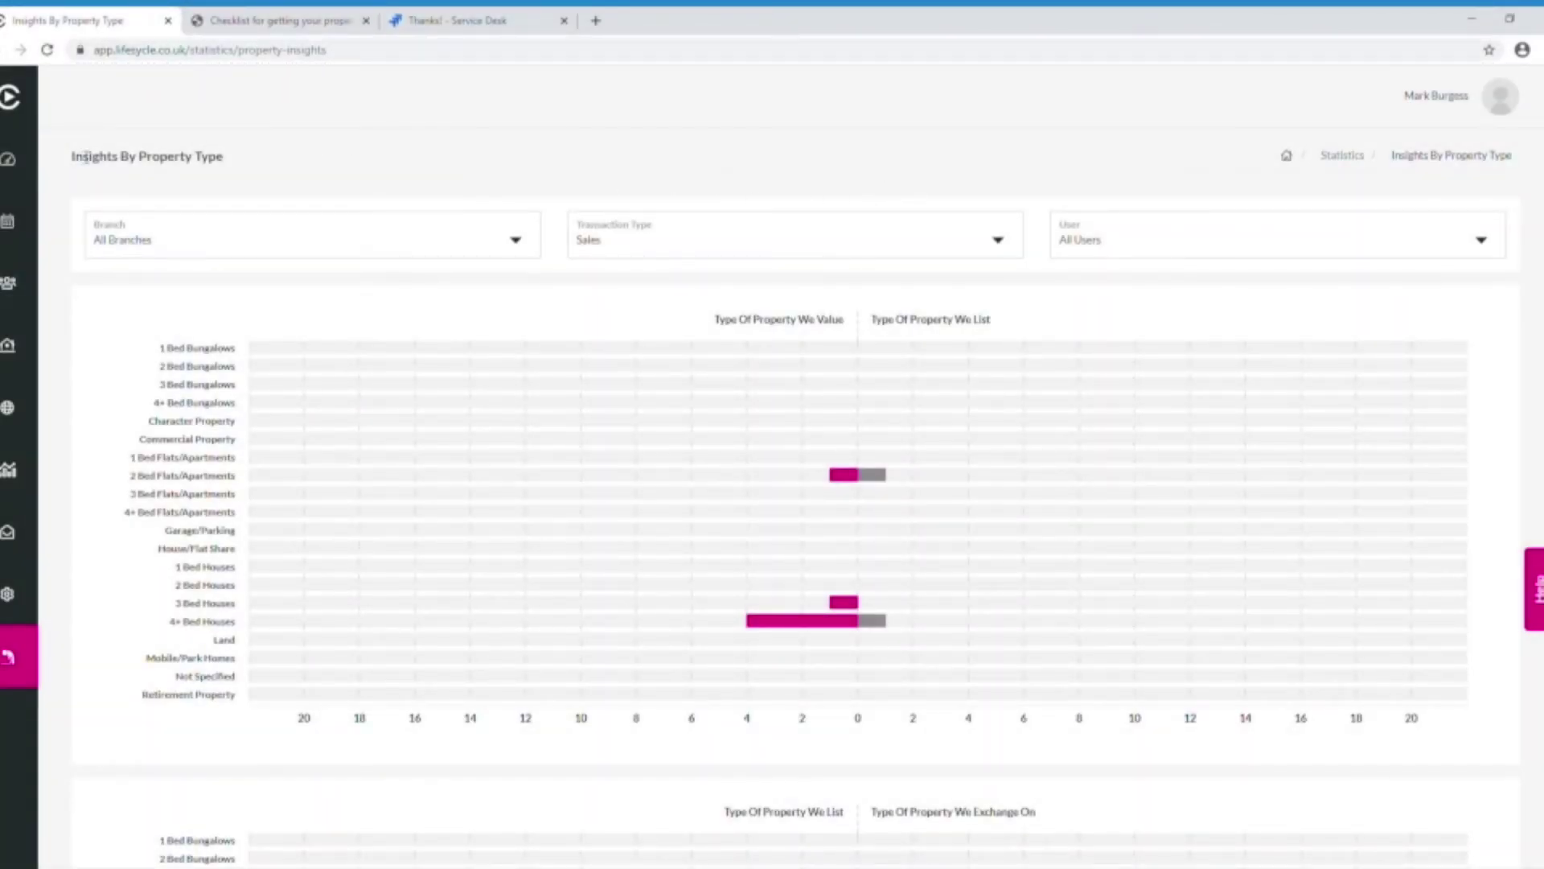
- Highlight the 'Insights By Property Type' page heading
drag(72, 157, 237, 163)
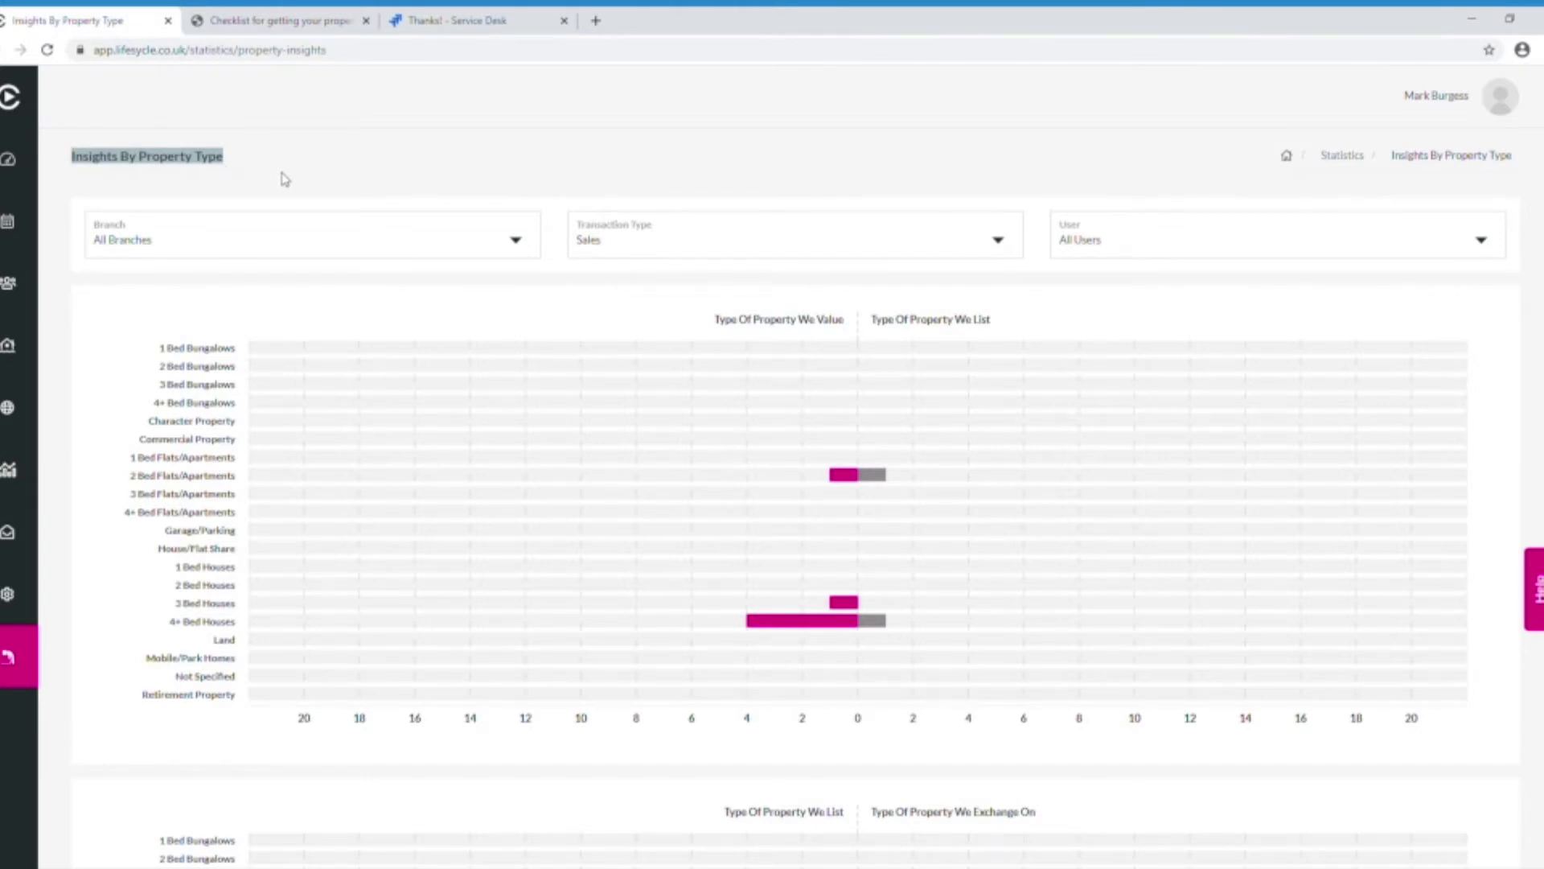
scroll(683, 434, down, 4)
scroll(684, 435, down, 4)
scroll(684, 435, up, 4)
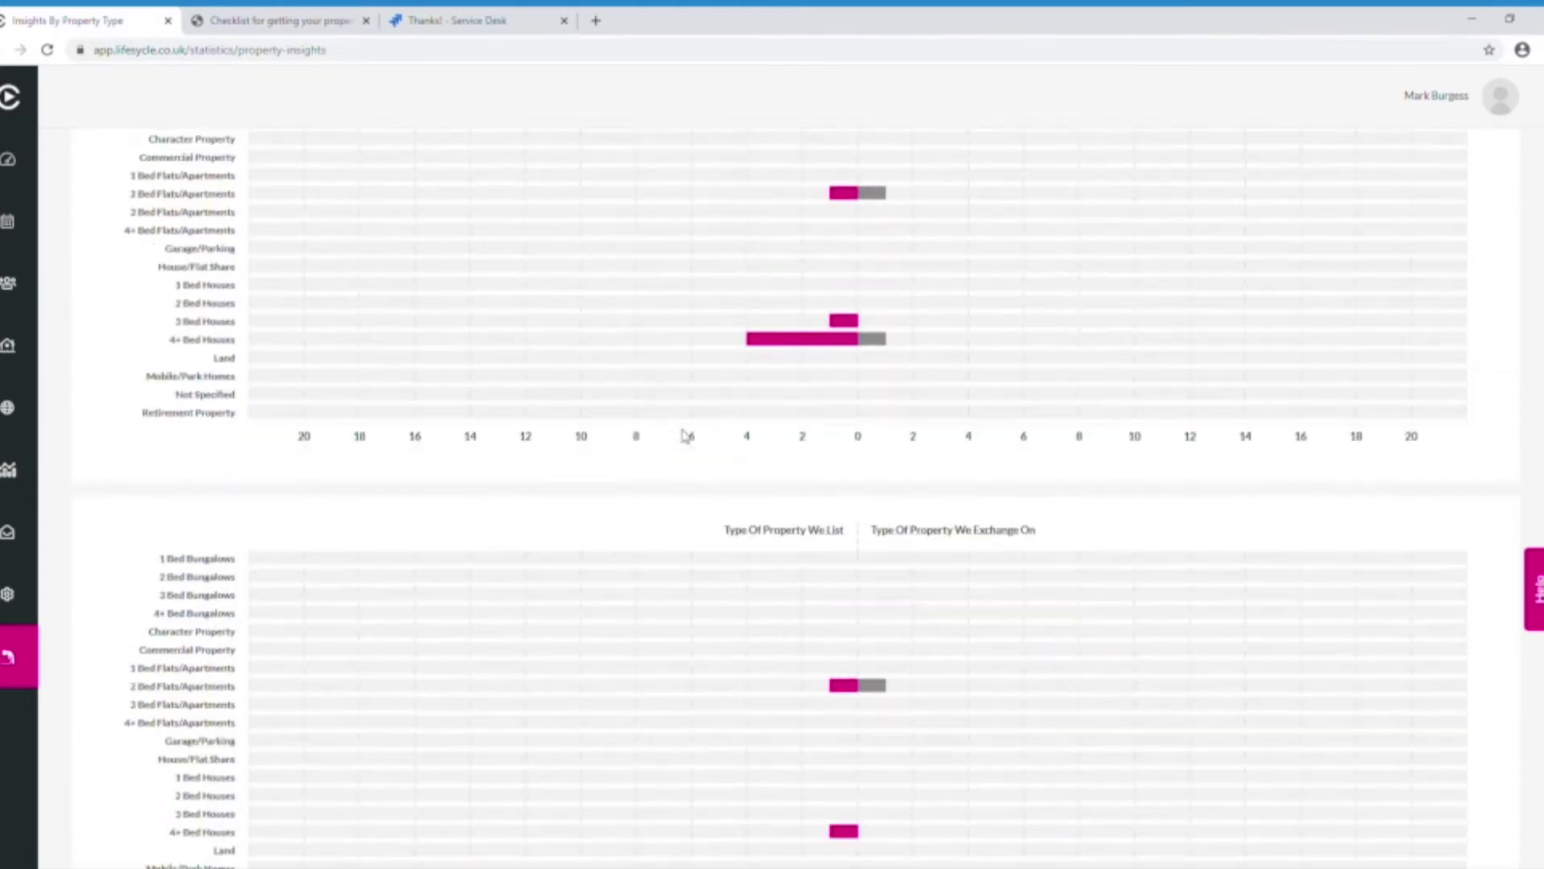
scroll(685, 434, up, 4)
scroll(685, 435, up, 2)
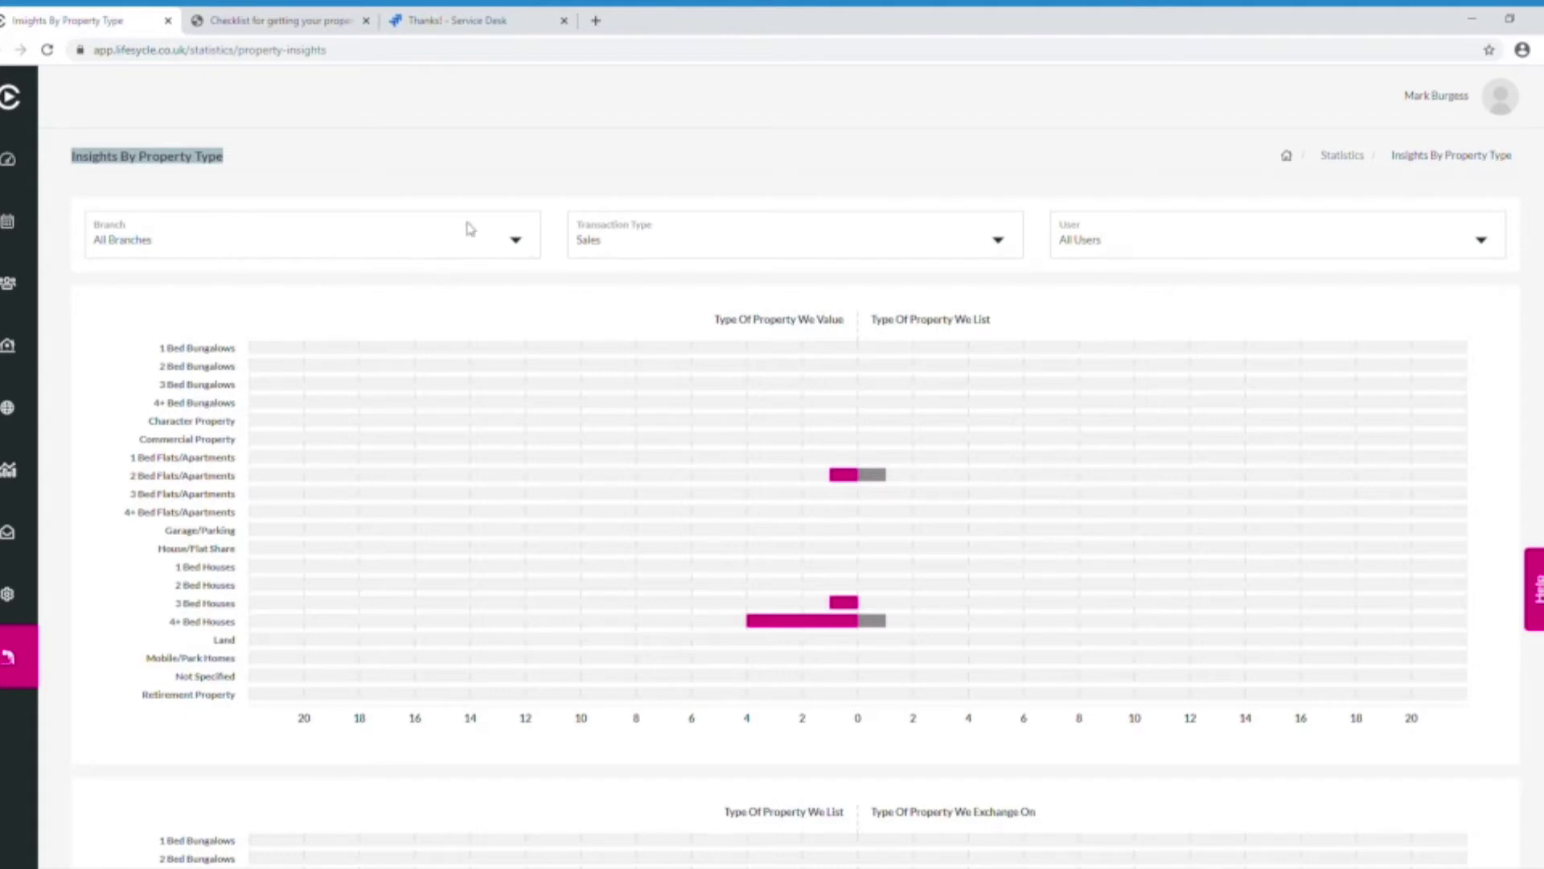
click(532, 184)
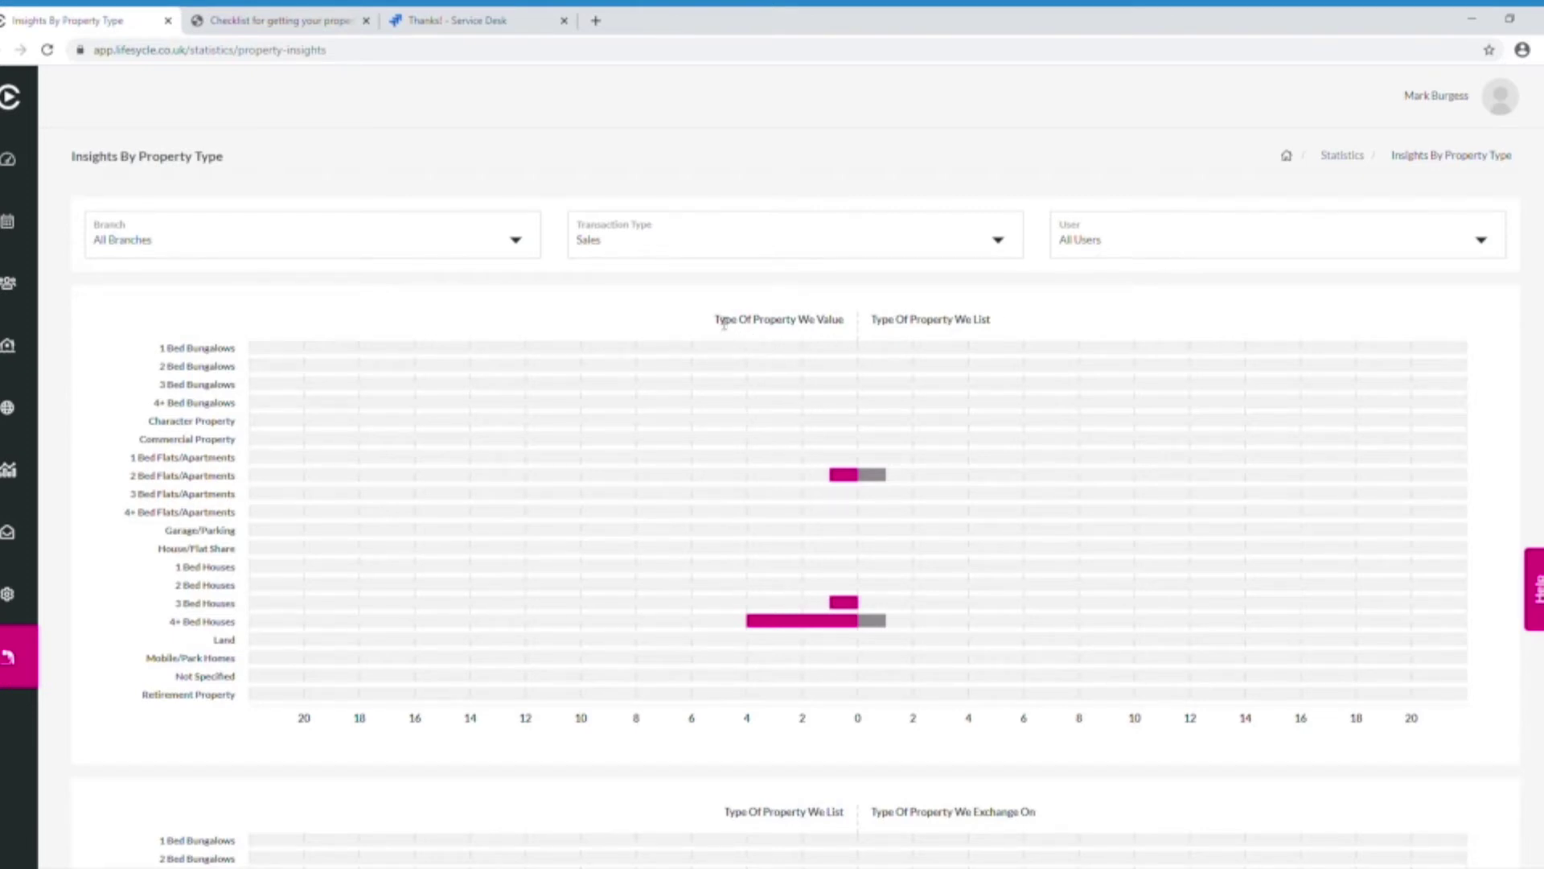
- Highlight the first chart's 'Type Of Property We Value' and 'Type Of Property We List' labels
drag(717, 320, 850, 323)
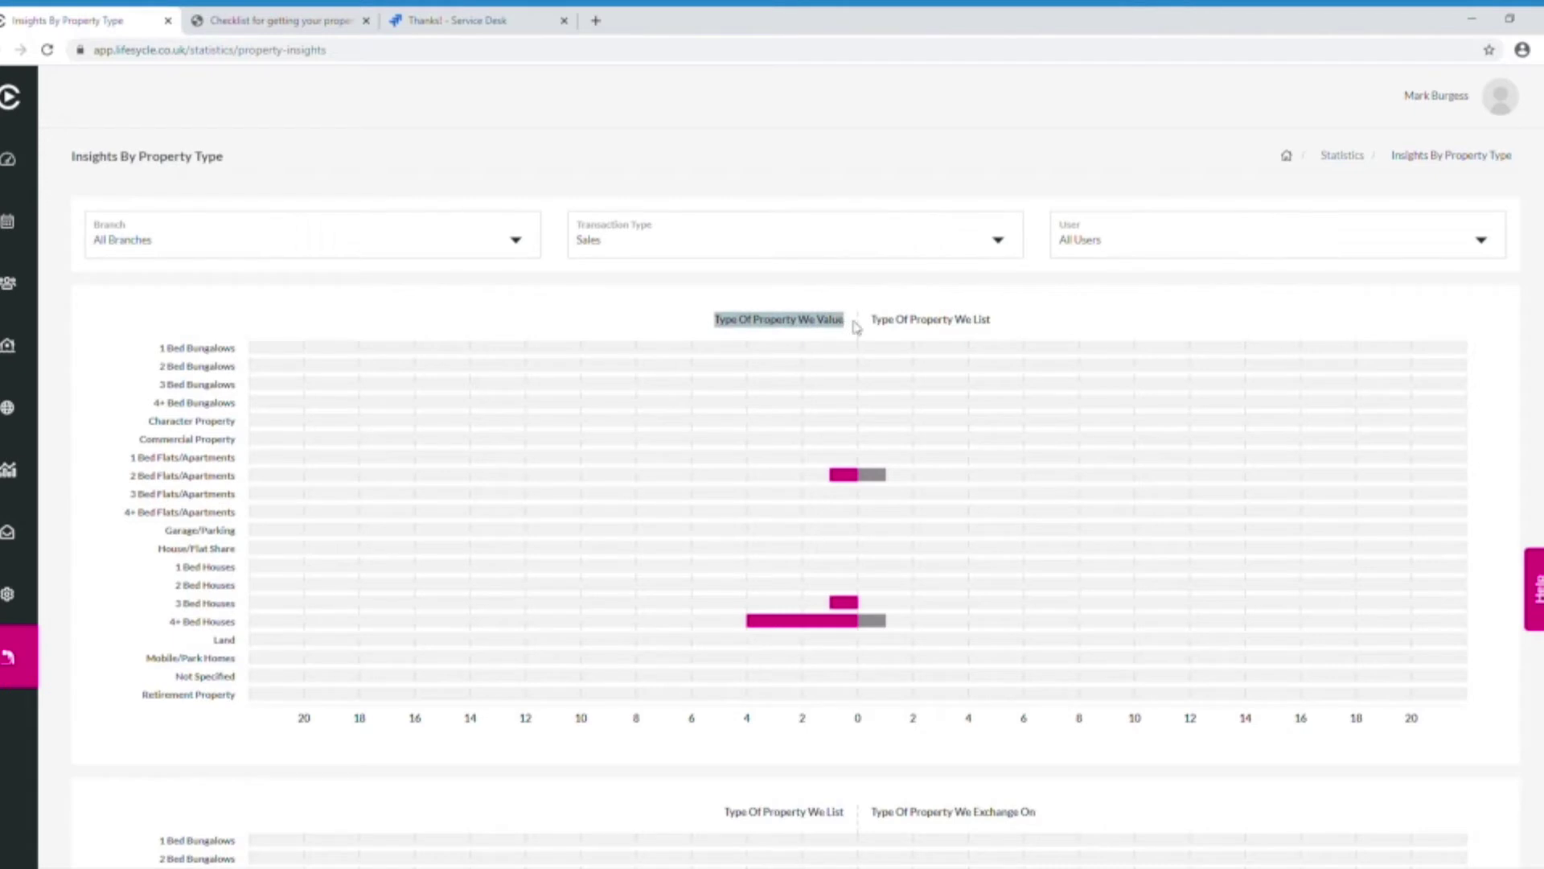
drag(871, 324, 994, 333)
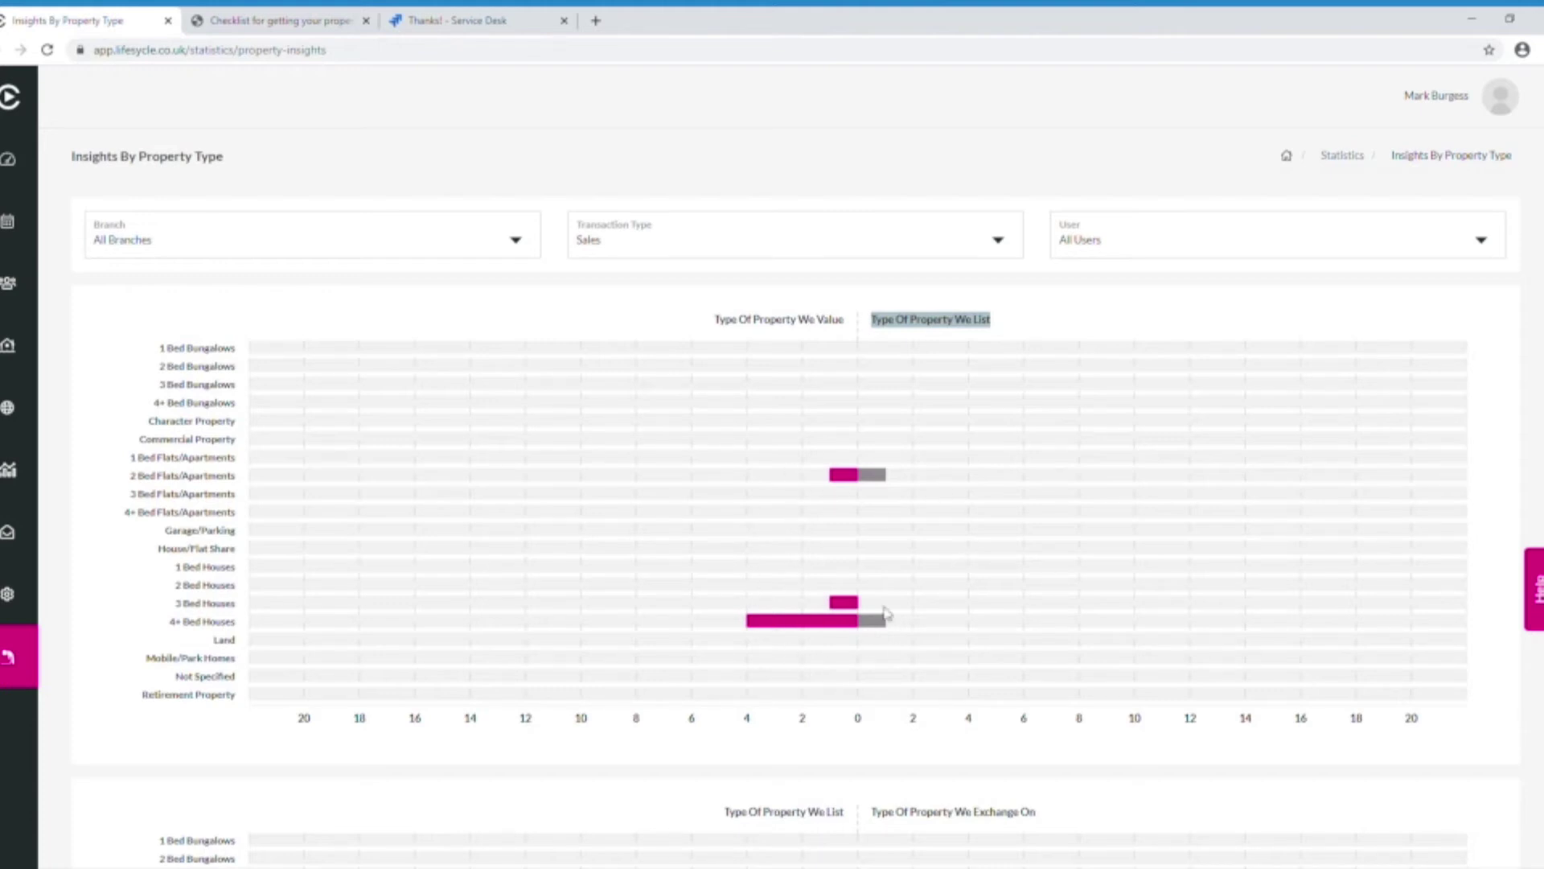
mouse_move(872, 620)
scroll(866, 624, down, 2)
scroll(867, 624, down, 2)
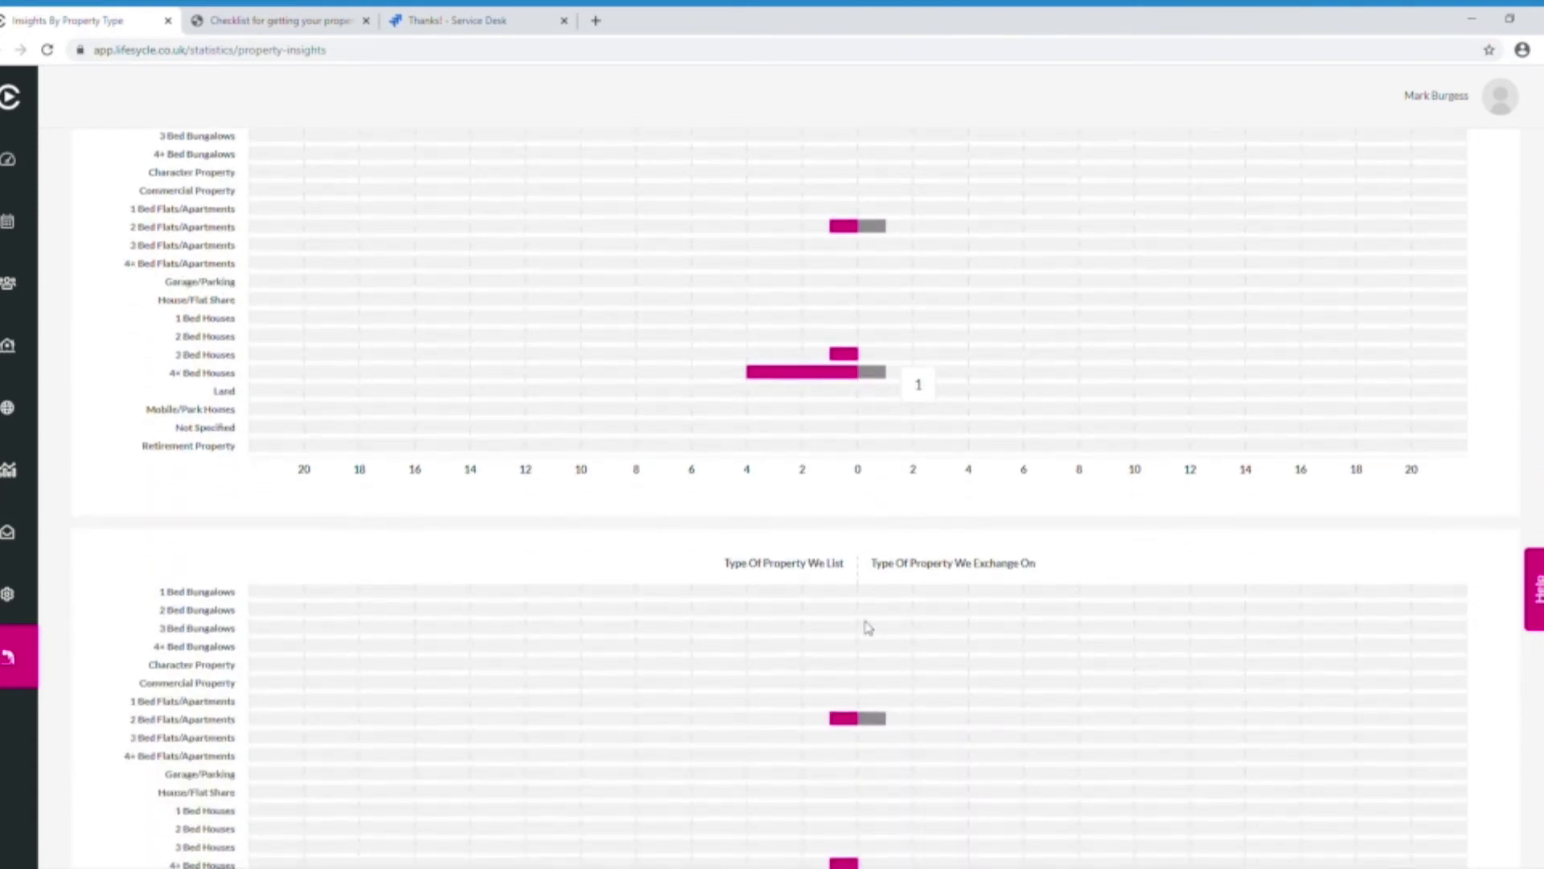
scroll(866, 623, down, 3)
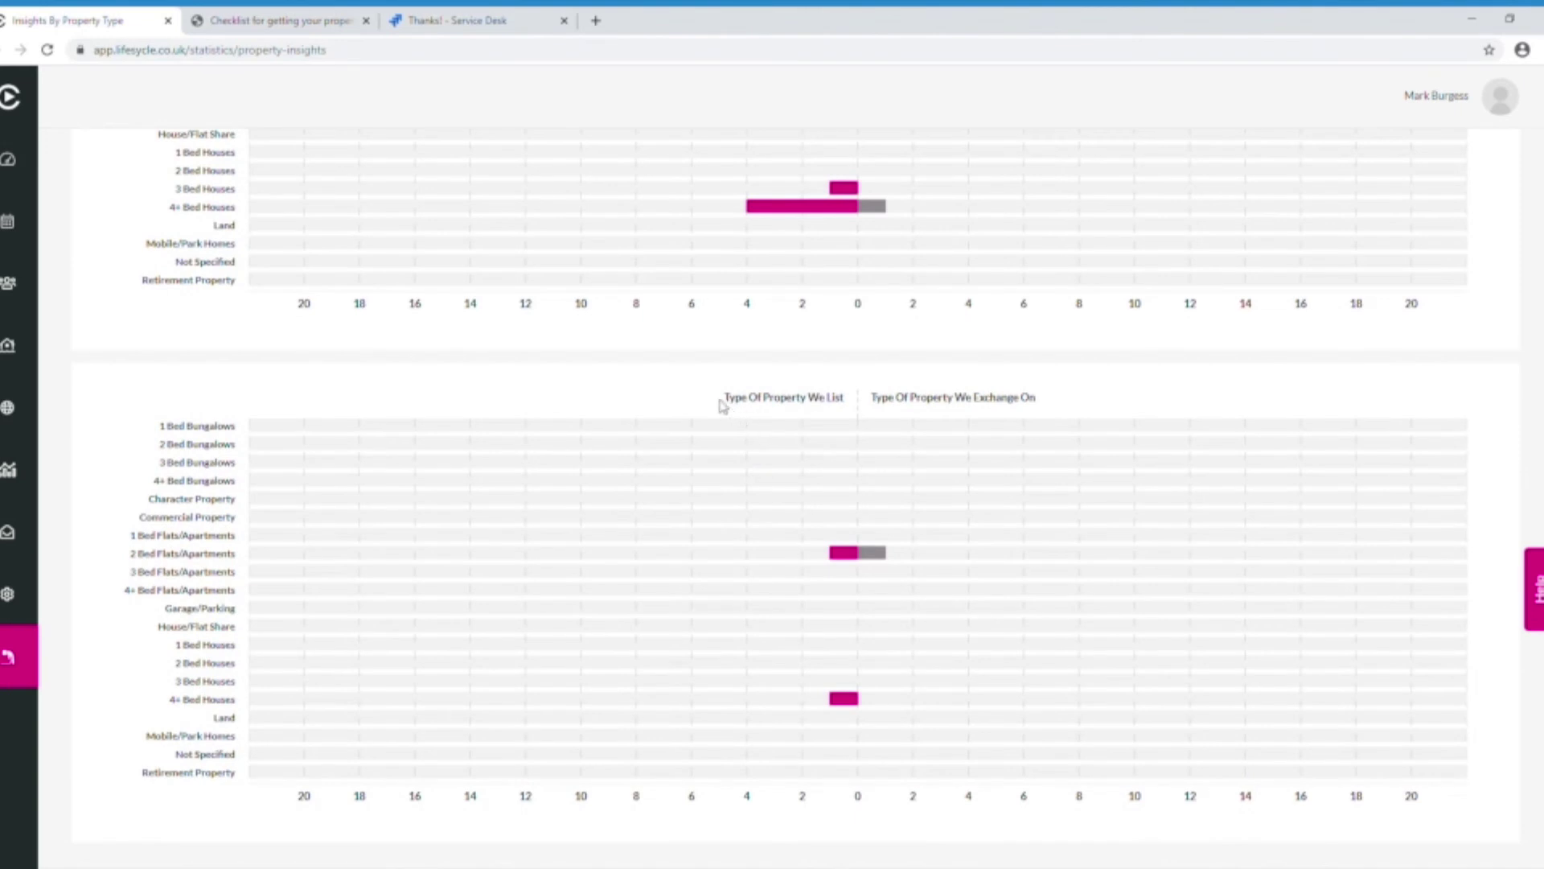
- Highlight the second chart's 'Type Of Property We List' and 'Type Of Property We Exchange On' labels
drag(723, 402, 852, 411)
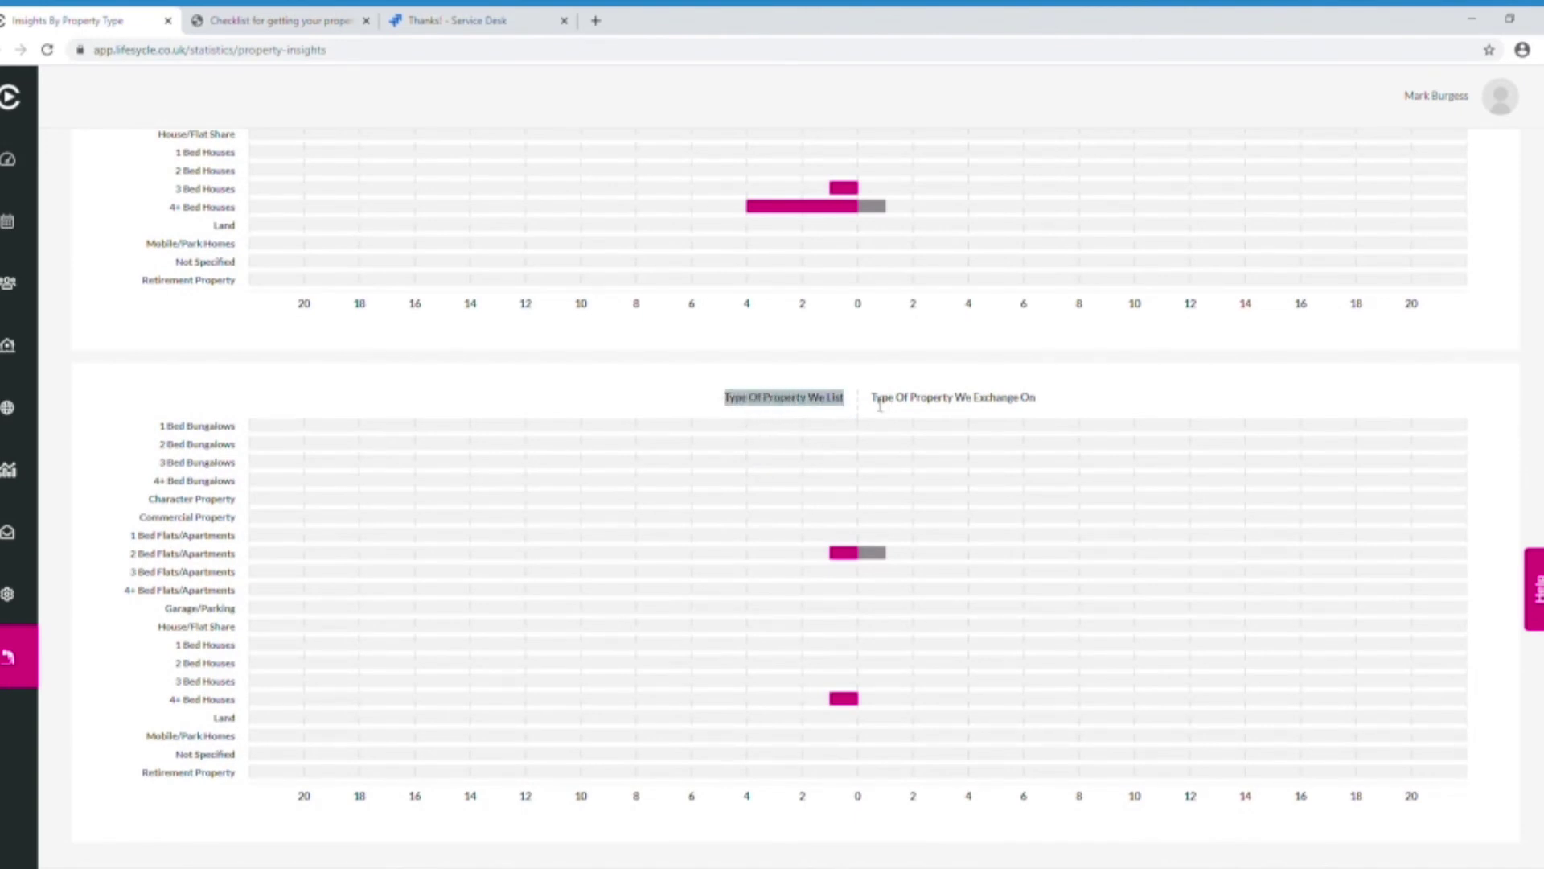
drag(872, 402, 1043, 408)
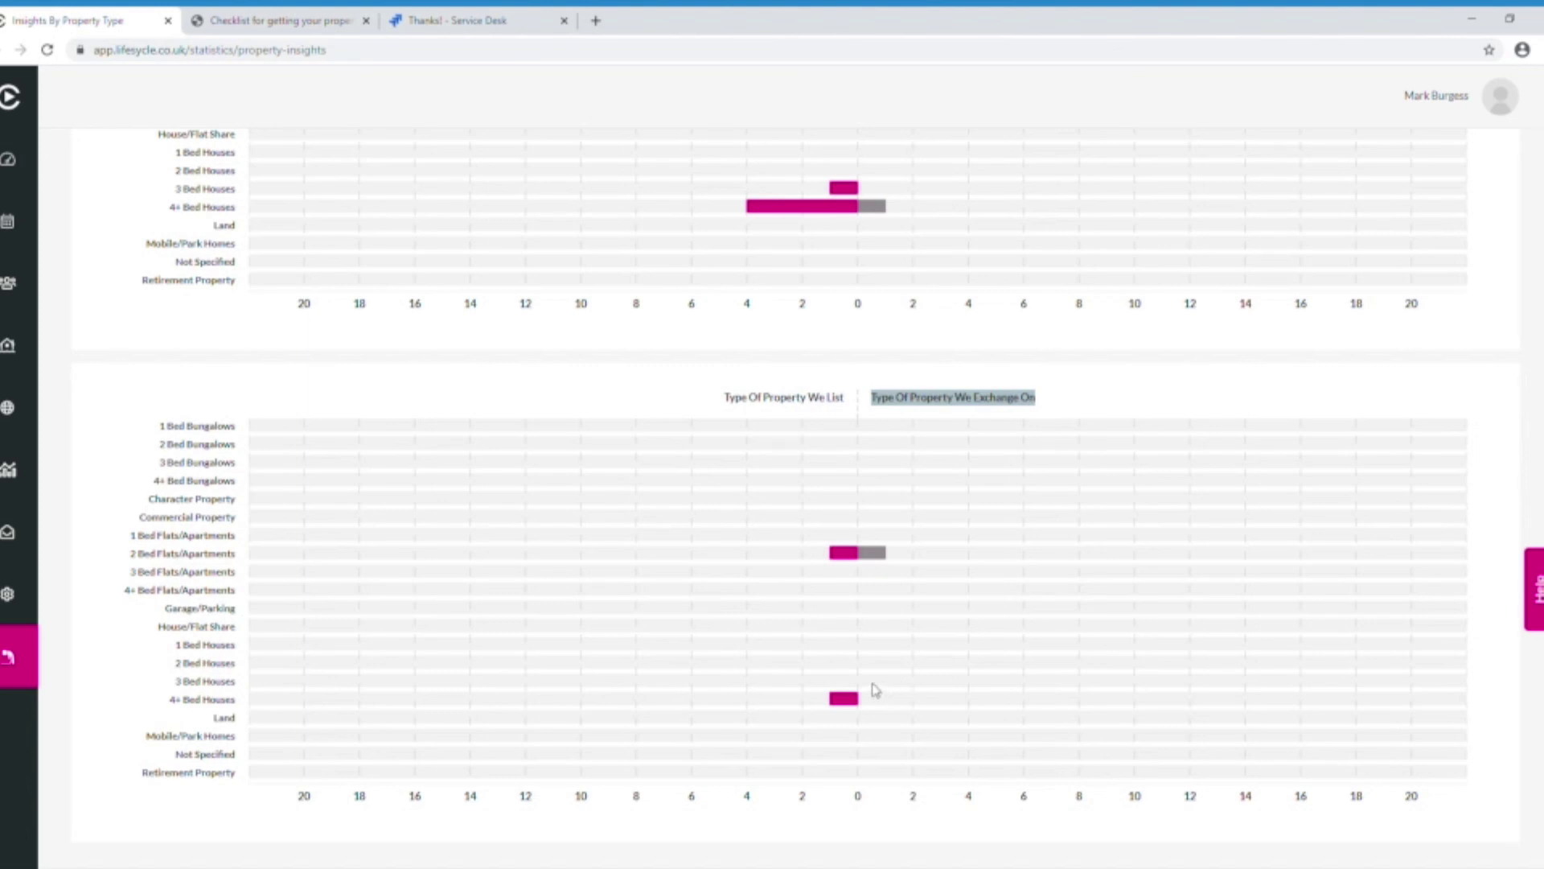
scroll(828, 611, up, 8)
scroll(828, 610, up, 4)
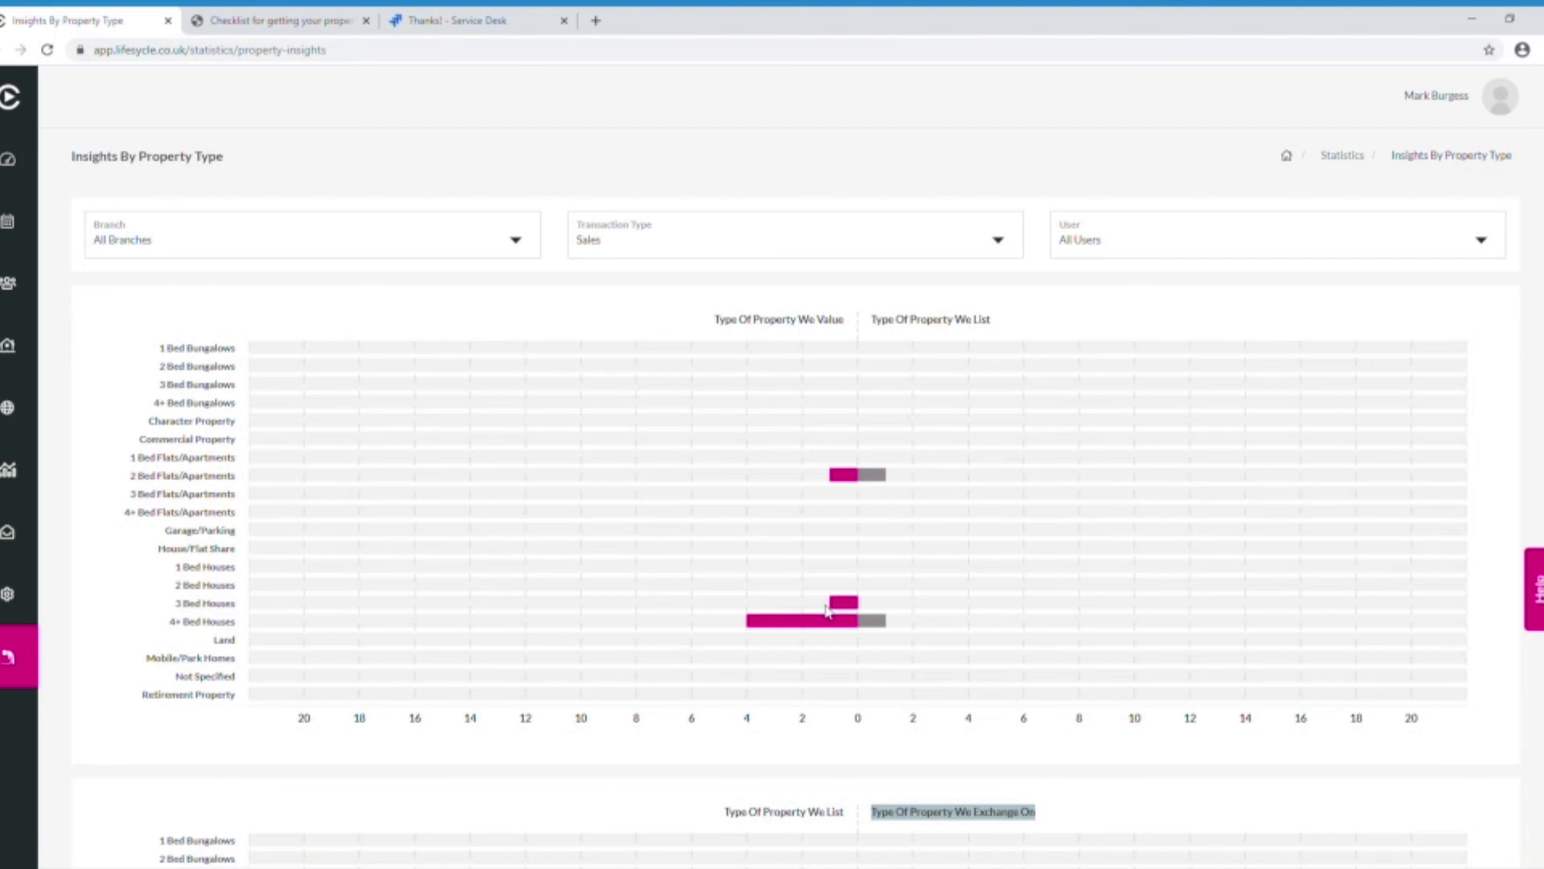
scroll(827, 611, down, 1)
scroll(827, 611, up, 1)
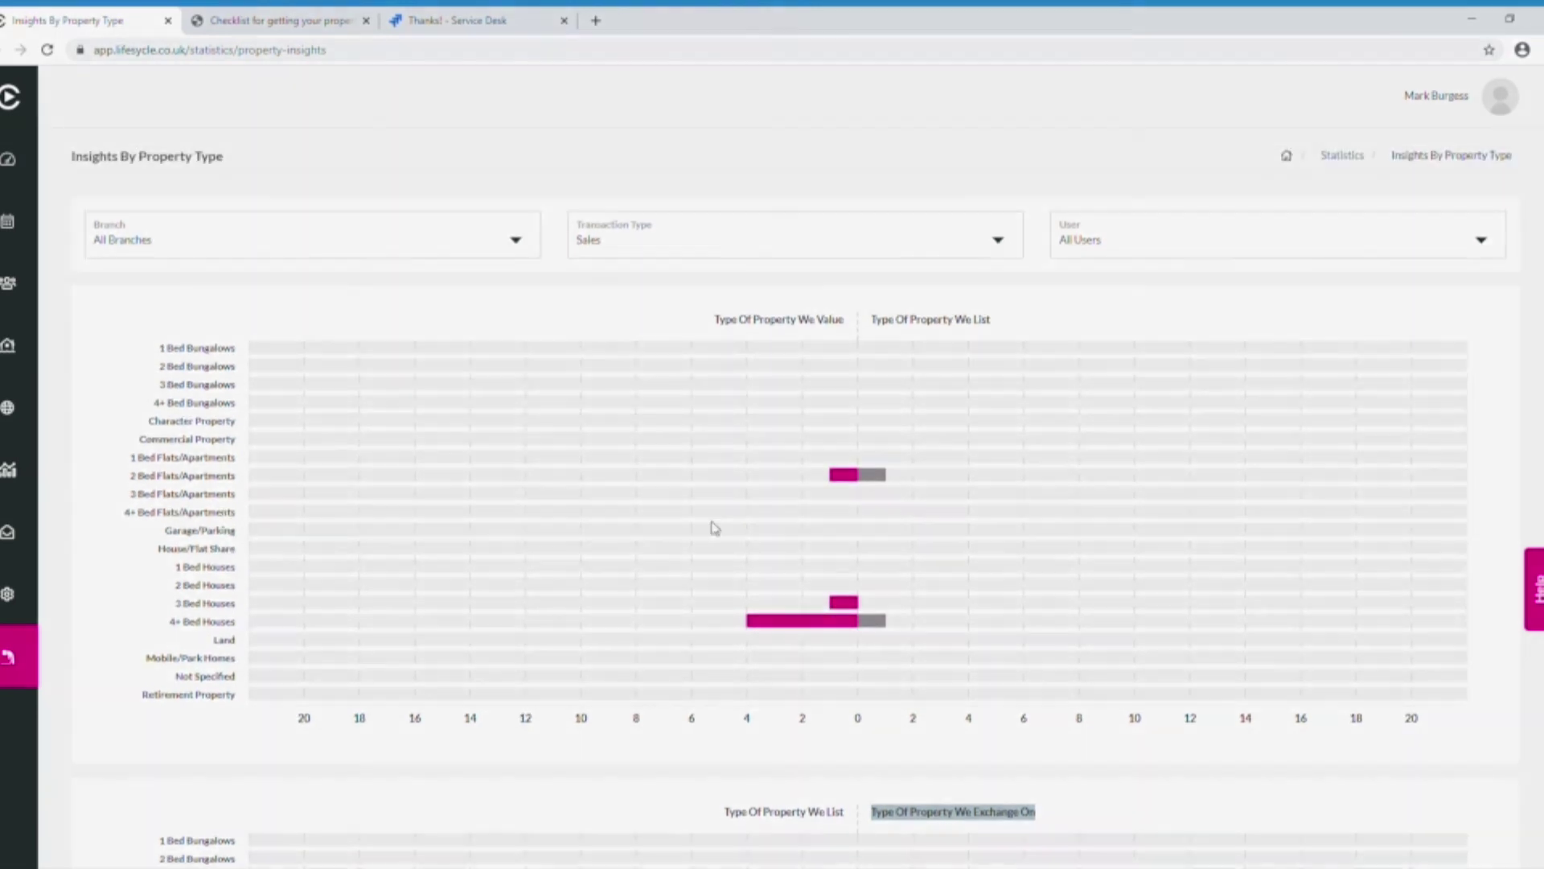